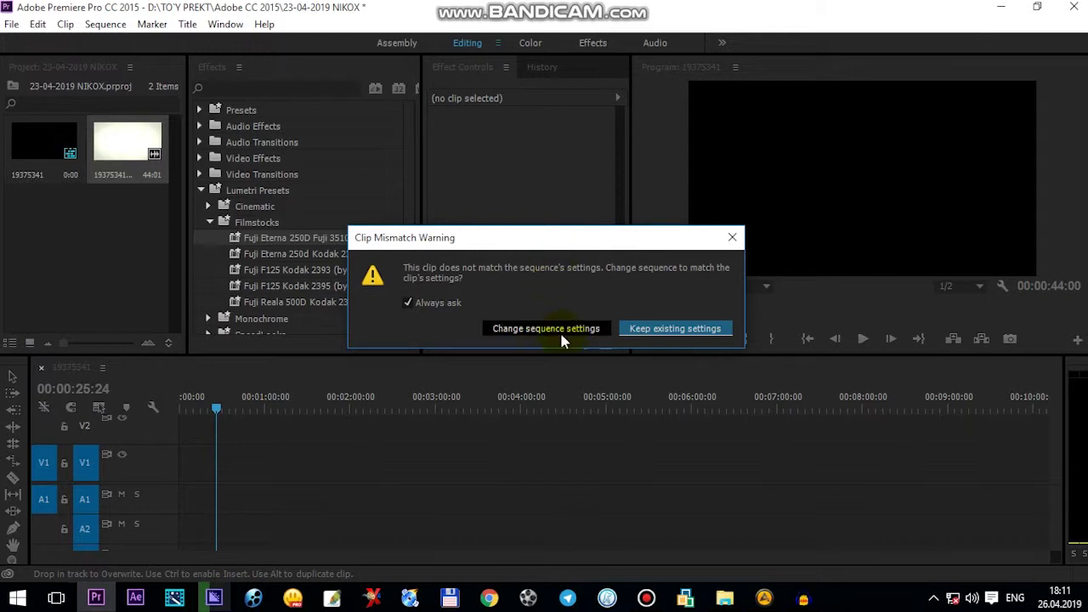
Step: Change the sequence settings to match the clip and move the playhead to the beginning of the timeline
click(527, 329)
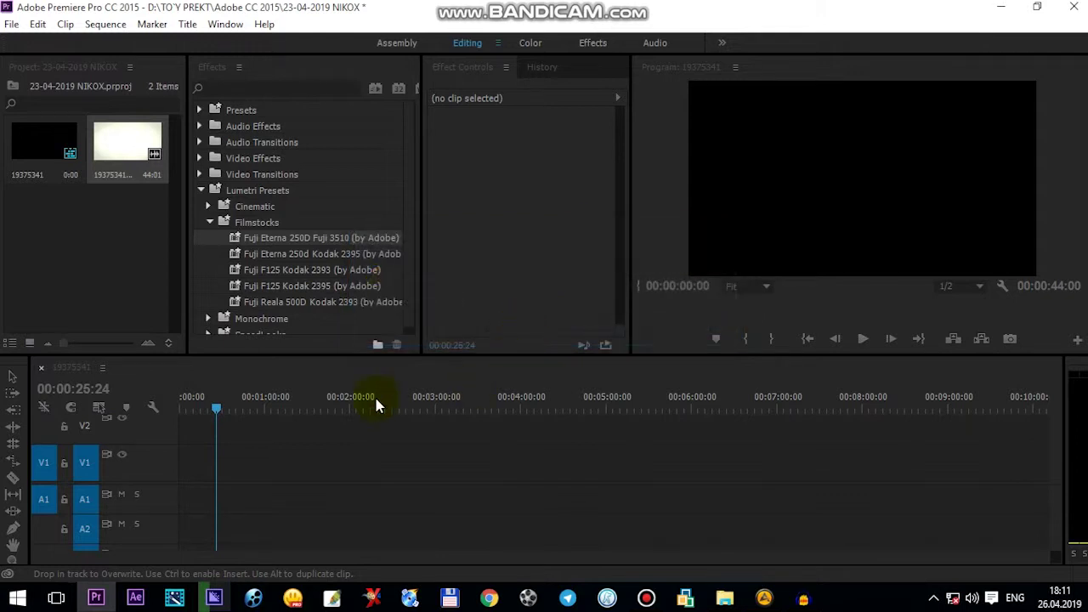
drag(196, 404, 180, 404)
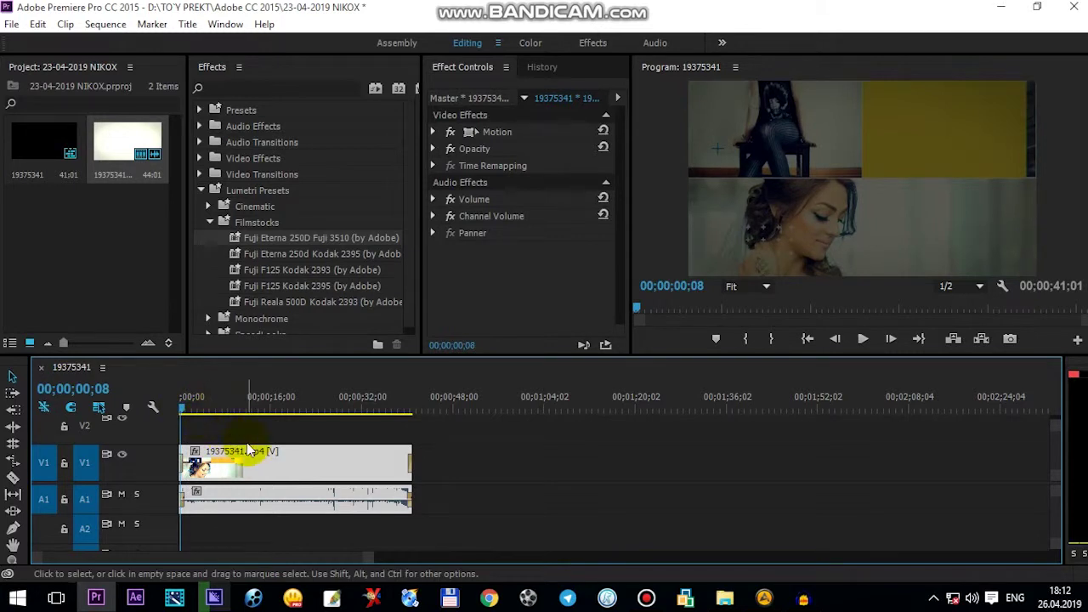
Step: Create a new title named Title 03 with the default 1280 × 720 settings and open it for editing
key(ctrl+t)
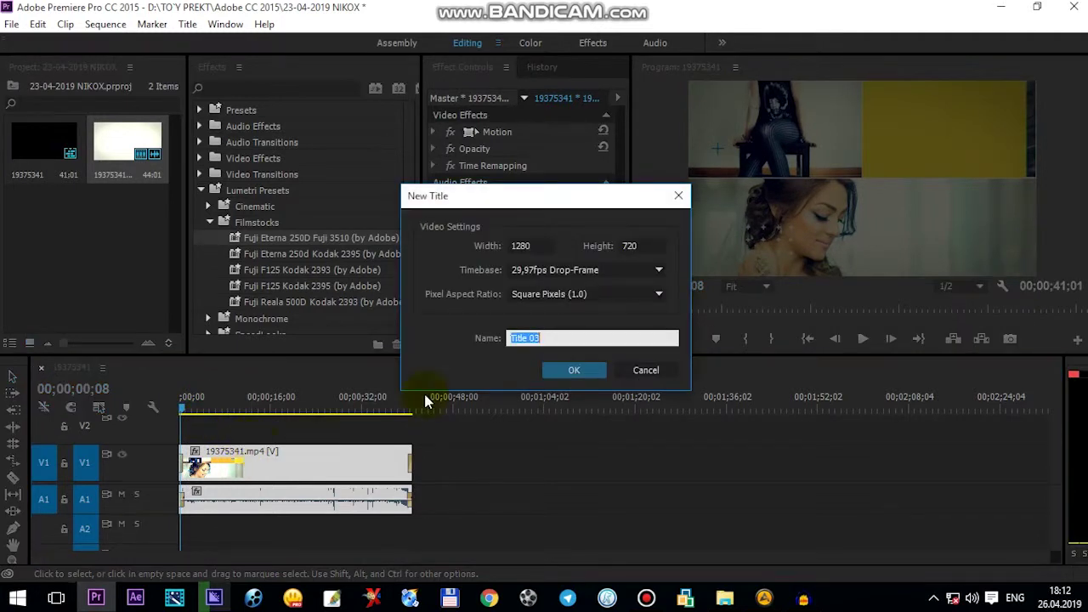
click(574, 373)
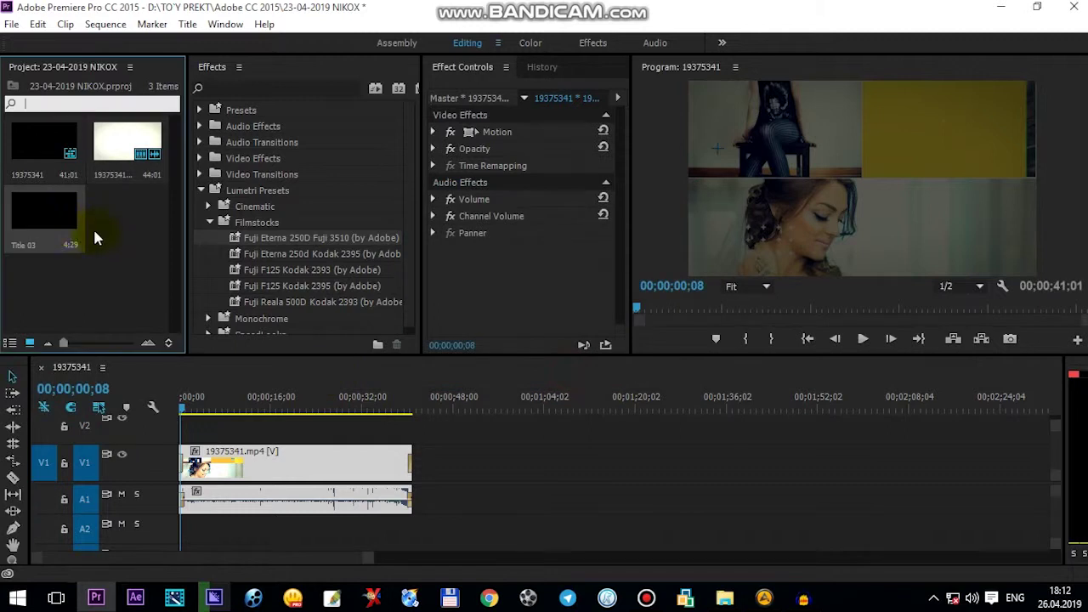
click(66, 227)
double_click(66, 228)
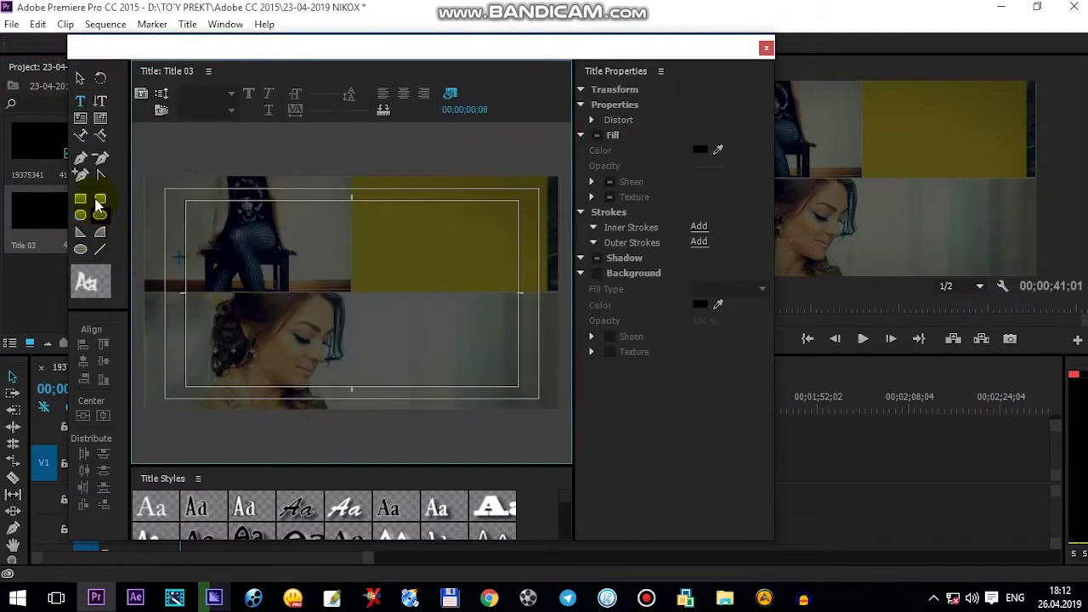
Step: Add the text "UZ TEXNO TV" to the title near the middle of the frame
click(80, 102)
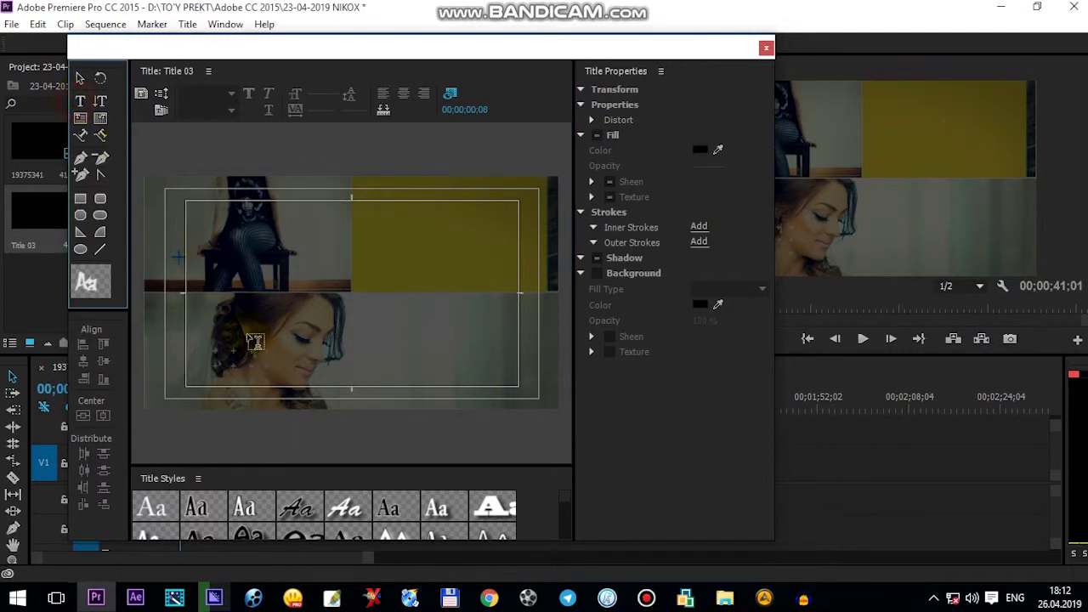
click(251, 290)
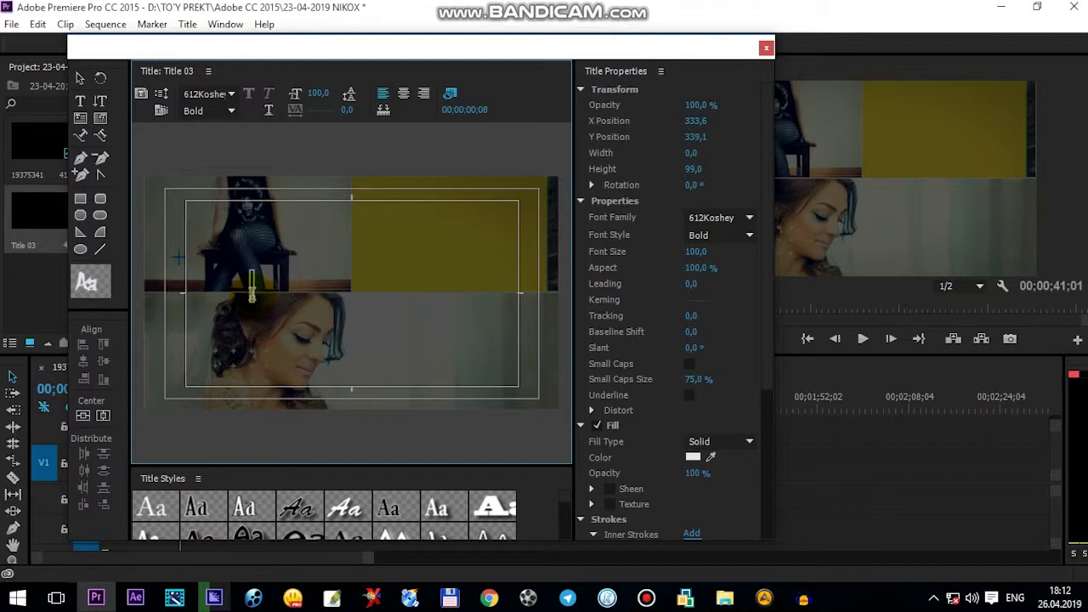
text(UZT)
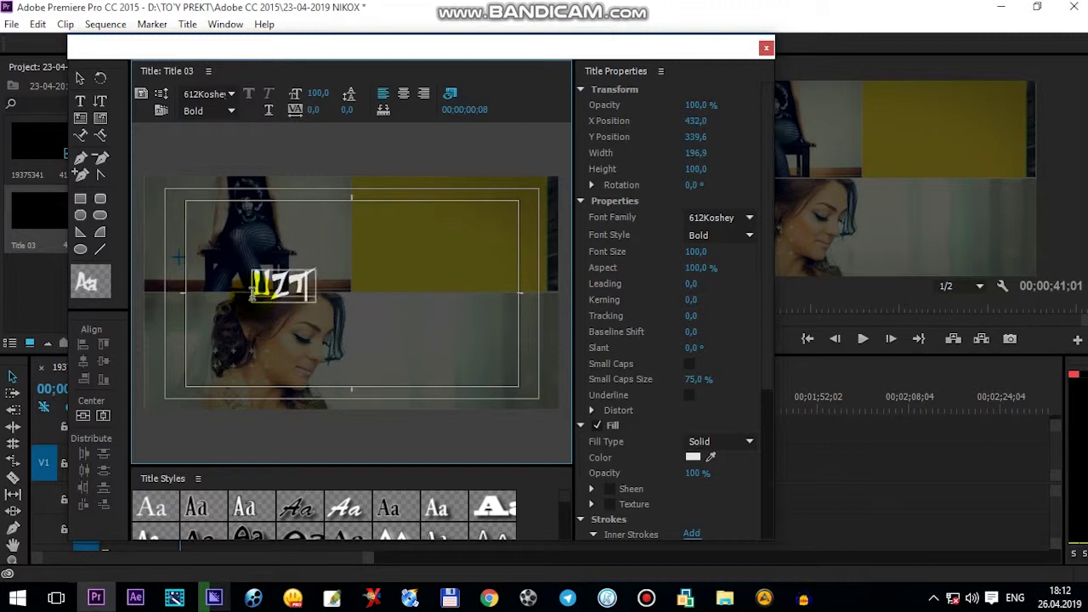
text(EXNO)
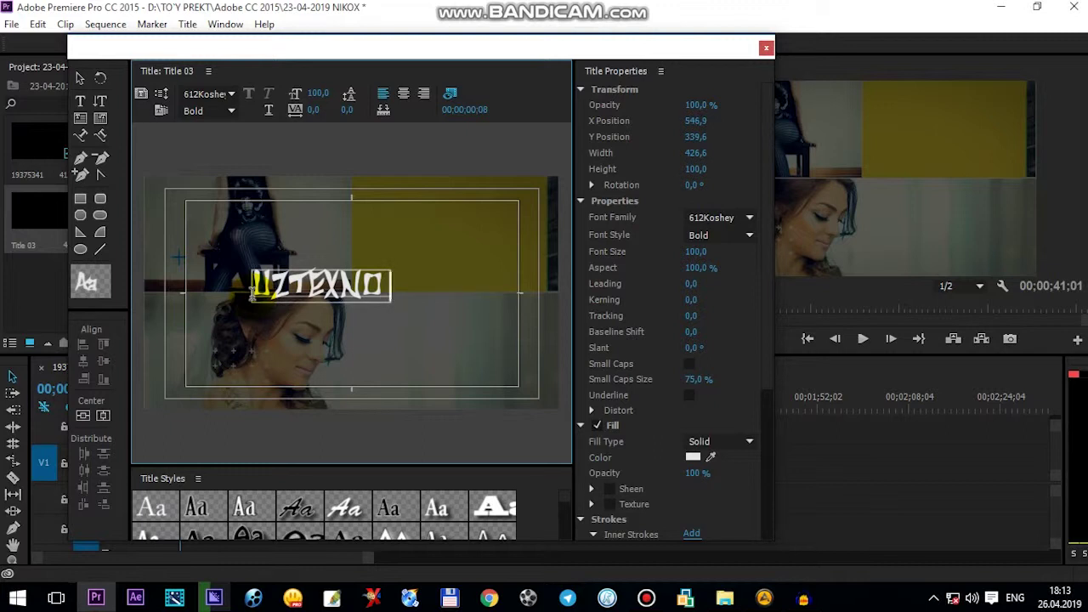
text(TV)
Step: Set the font of the "UZ TEXNO TV" text to Impact
click(201, 96)
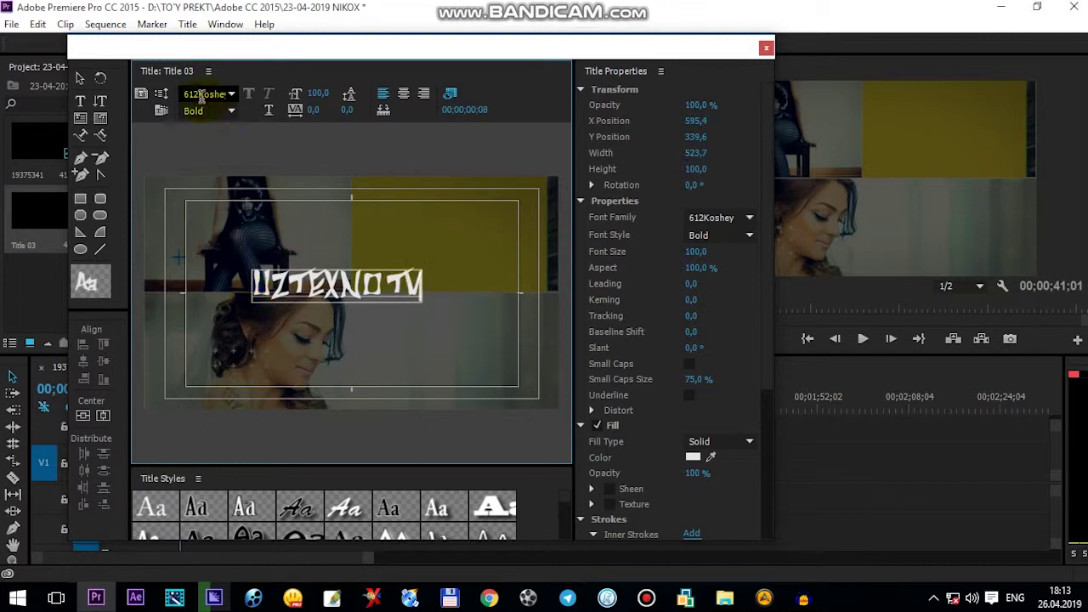
click(200, 95)
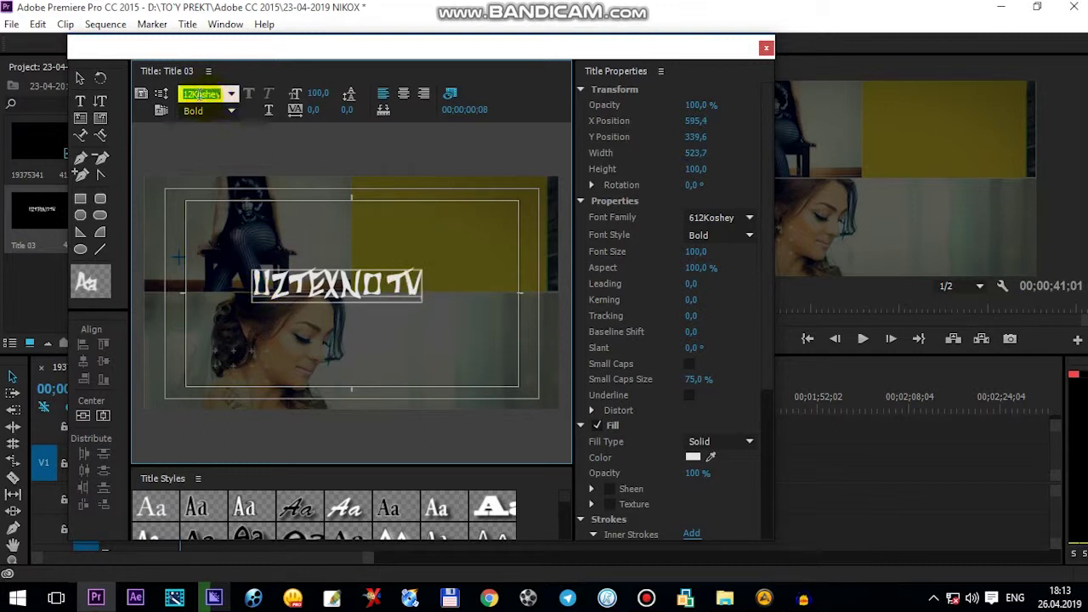
text(MicroTech)
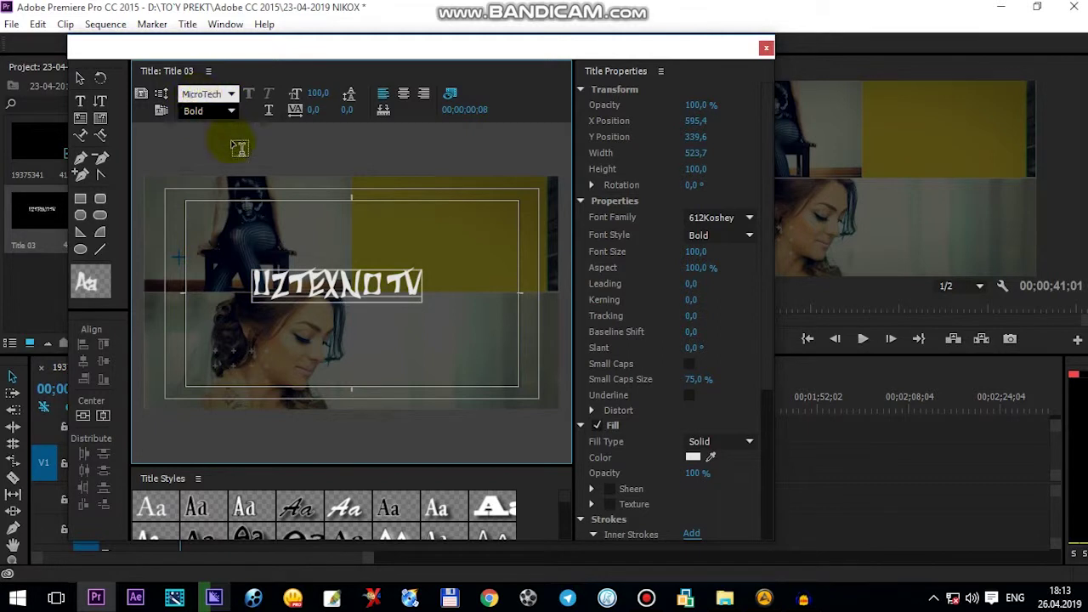
click(139, 99)
click(185, 92)
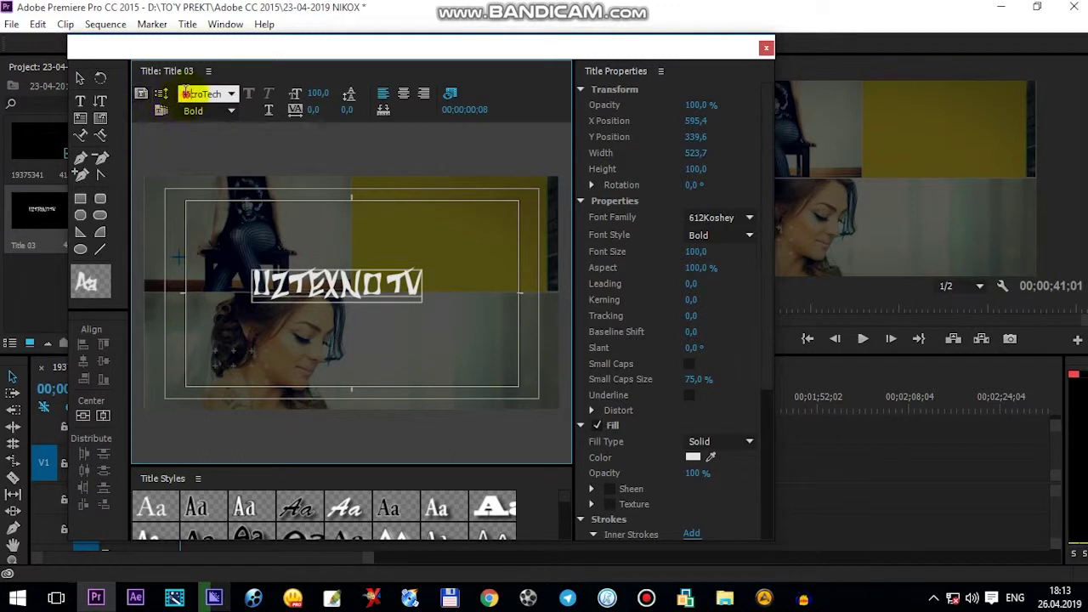
text(Im)
click(148, 100)
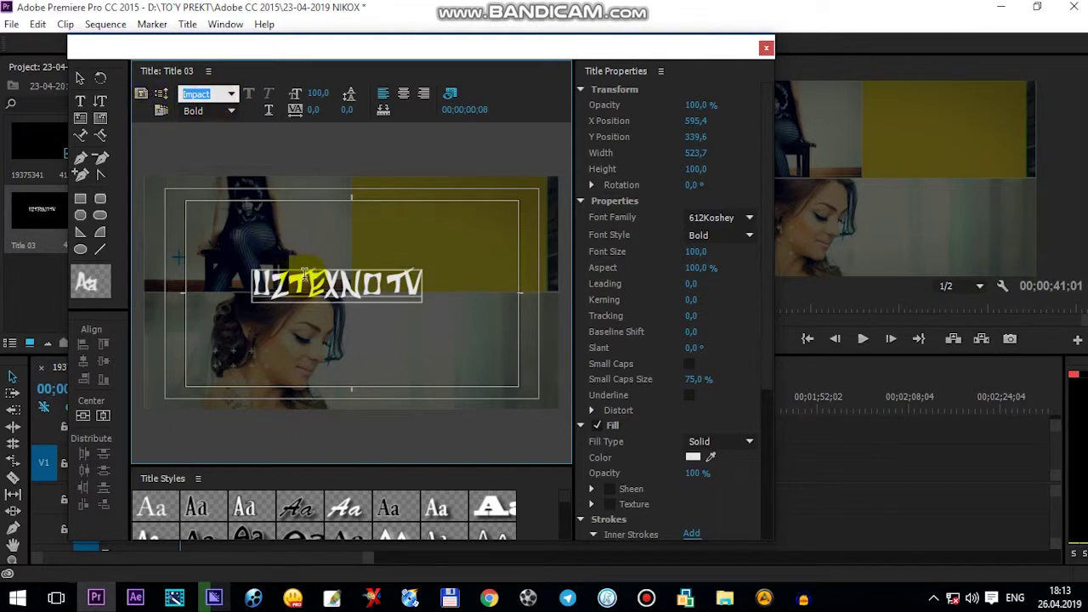
key(Return)
click(370, 291)
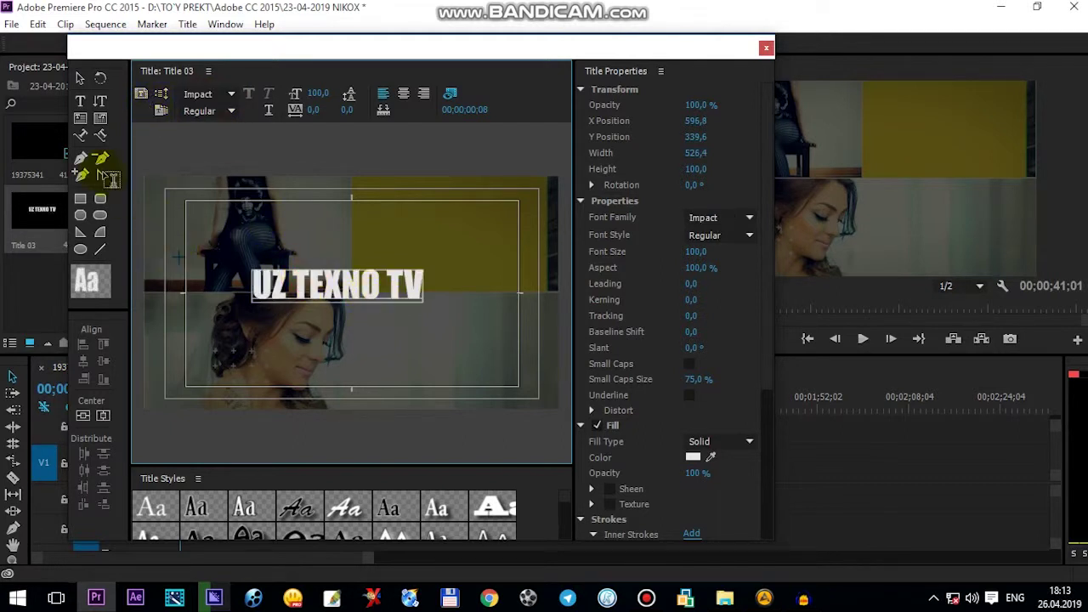
Step: Center-align the title text and center its text box in the frame both horizontally and vertically
click(80, 79)
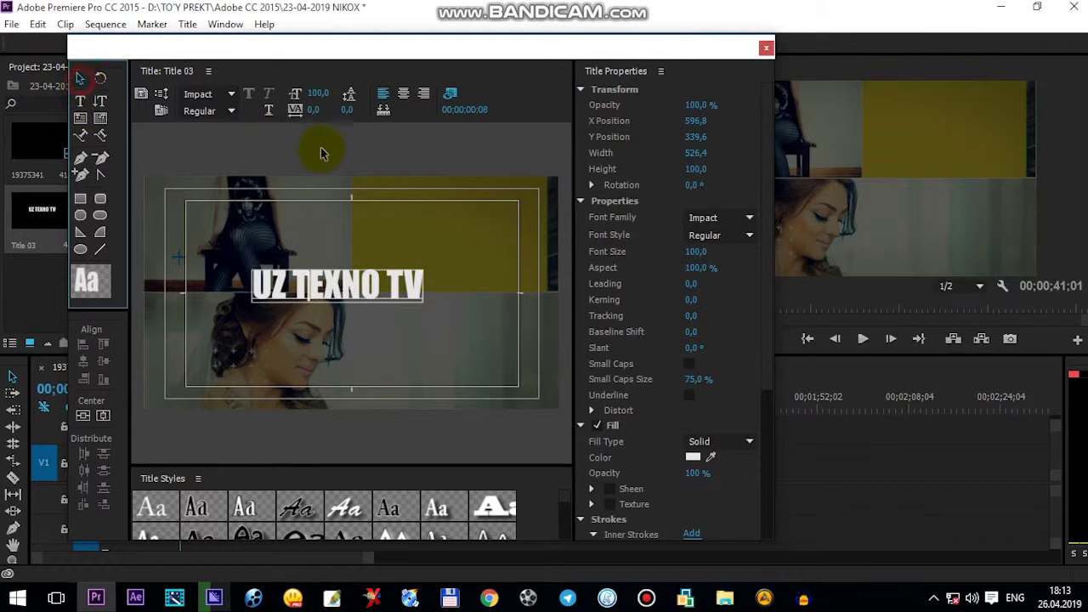
click(405, 94)
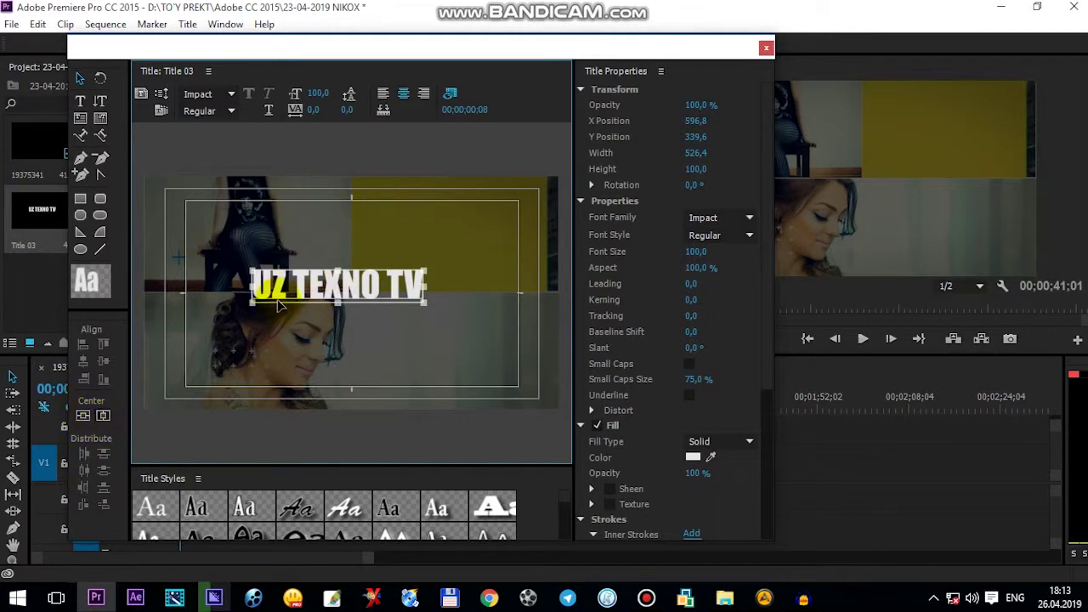
click(82, 418)
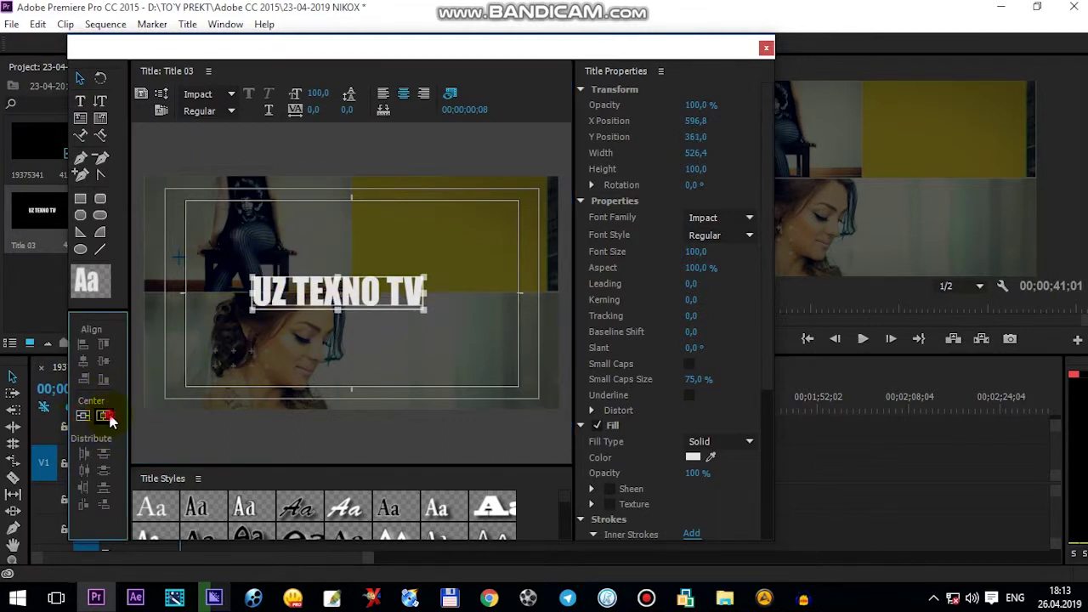
click(103, 415)
Step: Enlarge the title text to font size 199, center it in the frame again, and close the title editor
drag(317, 100, 402, 101)
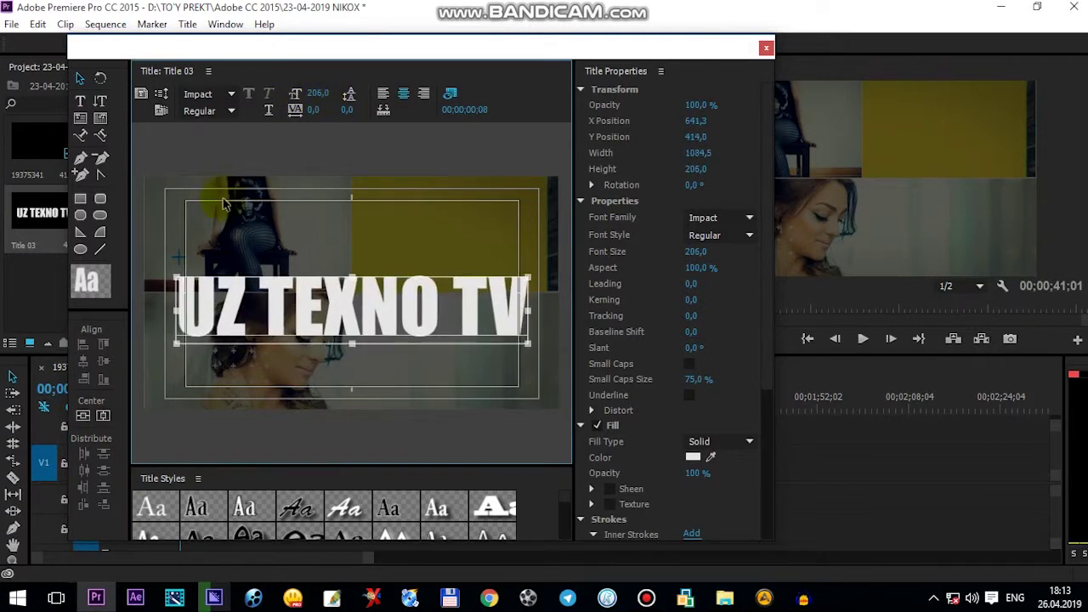
click(83, 418)
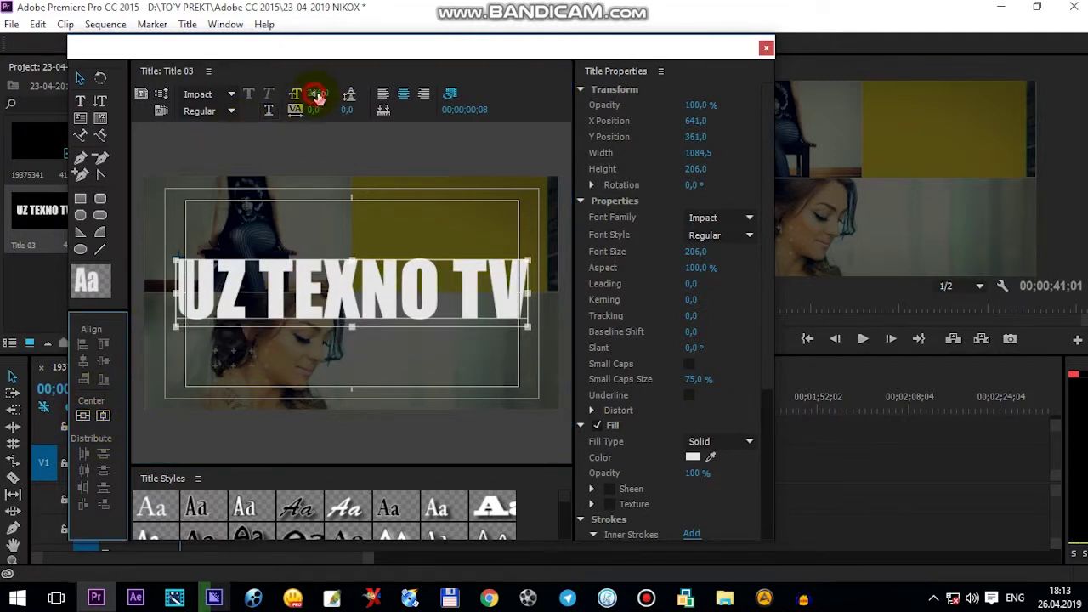
drag(321, 99, 314, 95)
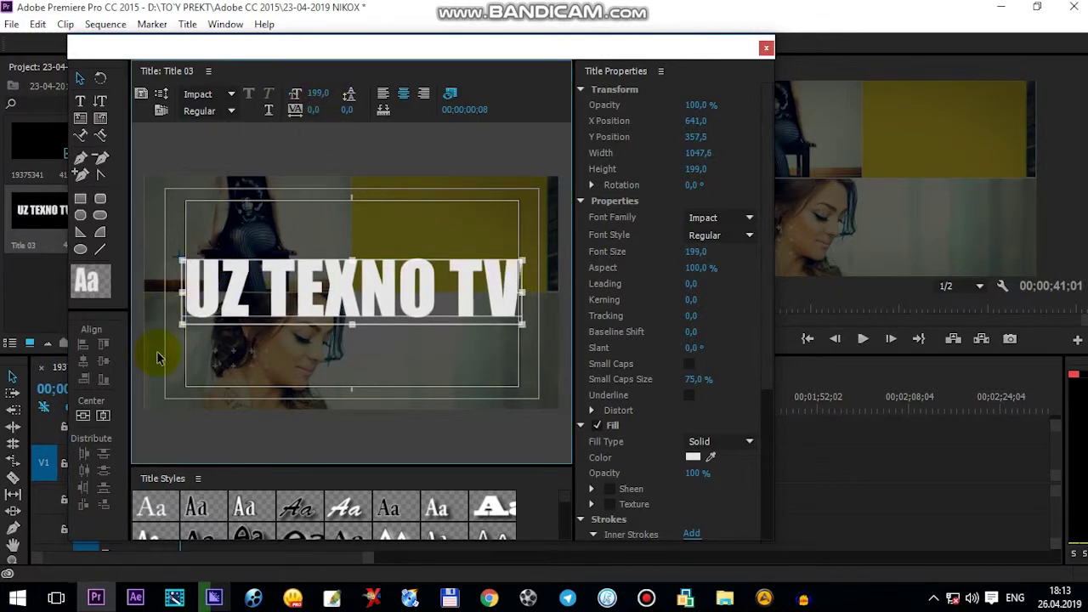
click(102, 415)
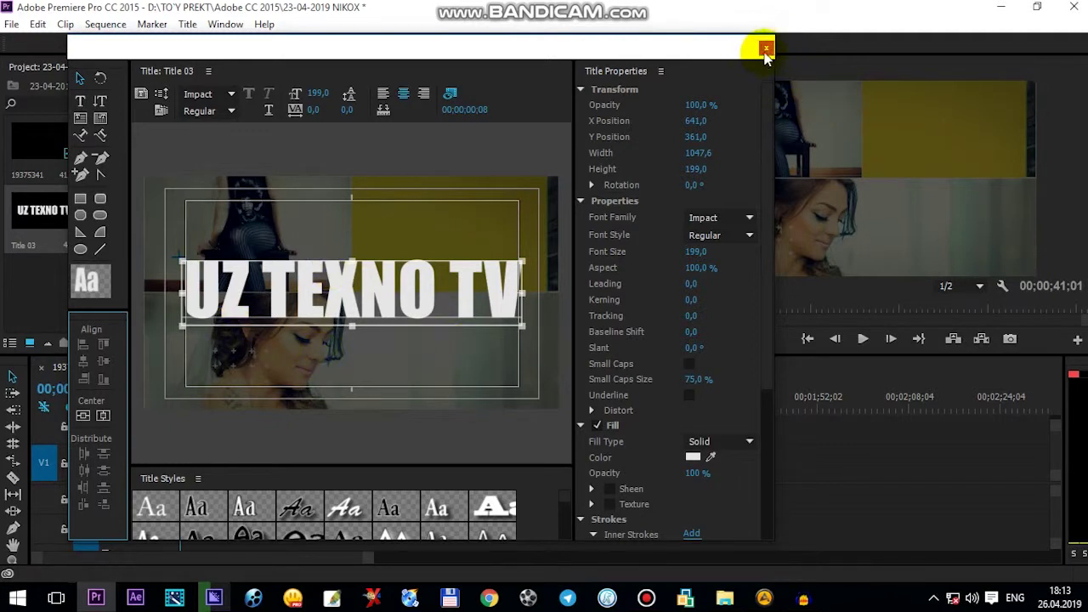
click(805, 62)
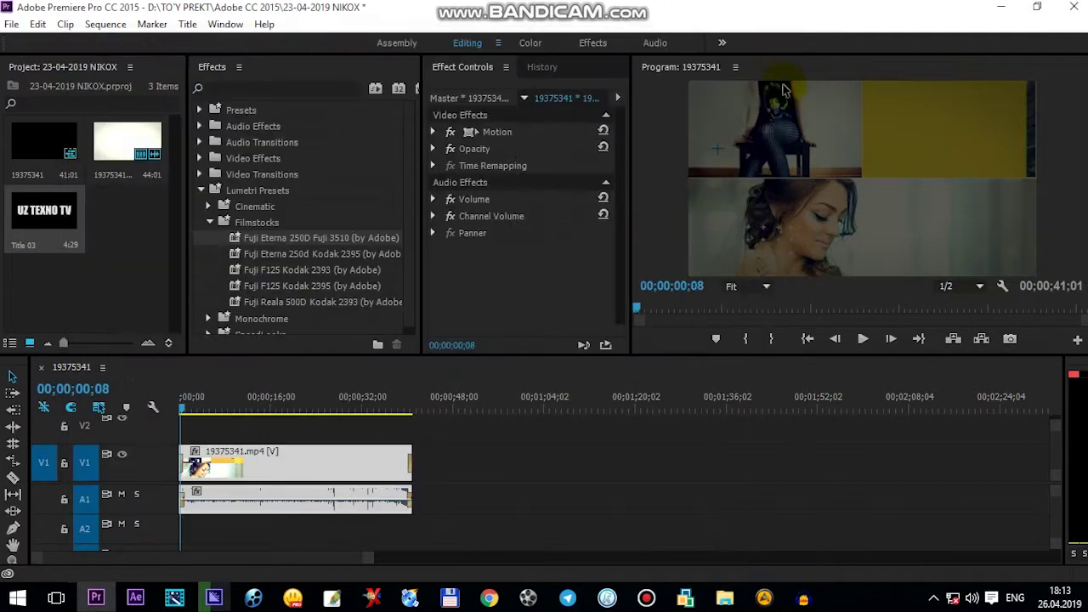
Step: Place Title 03 on track V2 above the video clip, spanning the clip's full length, and play the sequence
drag(25, 221, 408, 433)
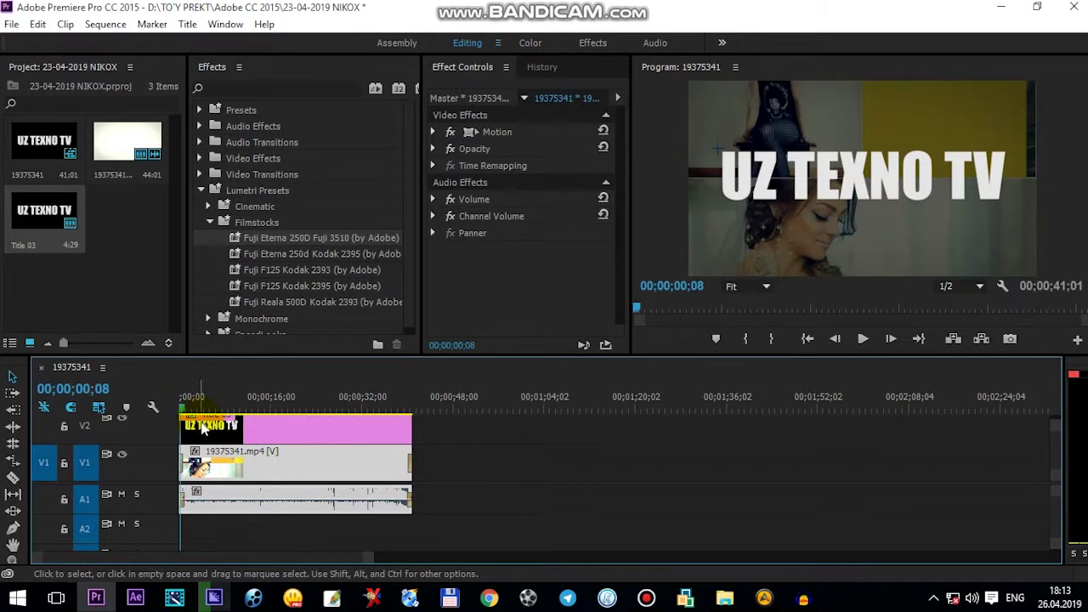
key(space)
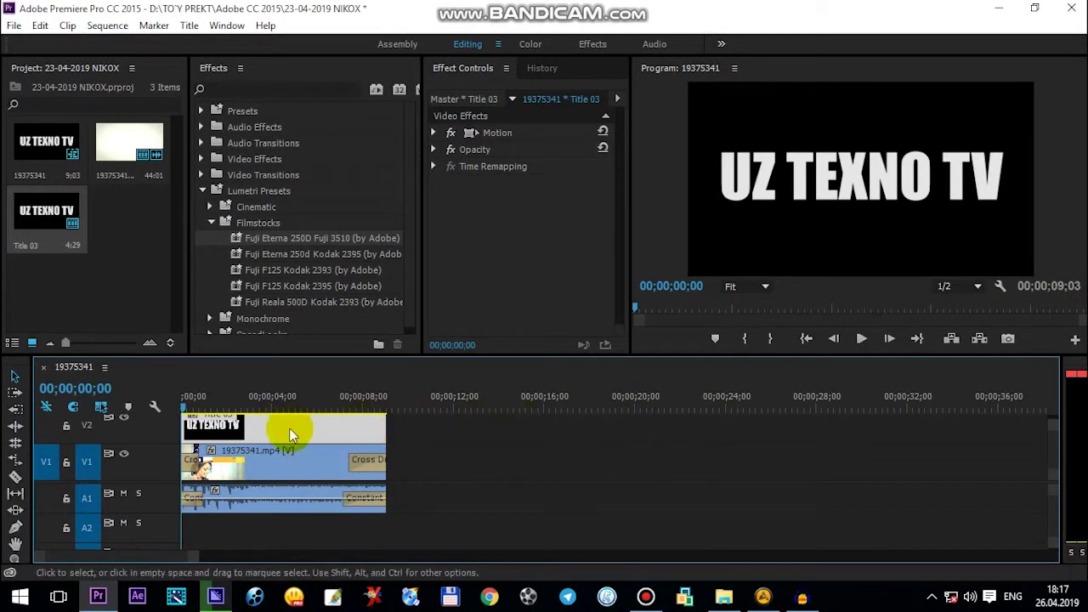
Step: Apply the Track Matte Key video effect from the Keying group to the video clip on track V1
click(289, 461)
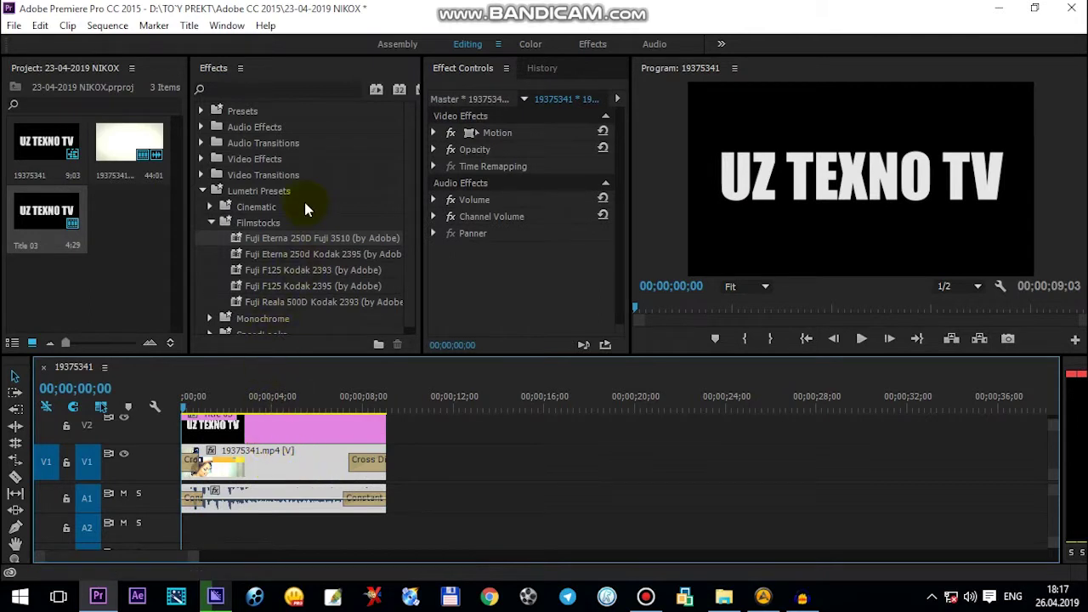
click(201, 160)
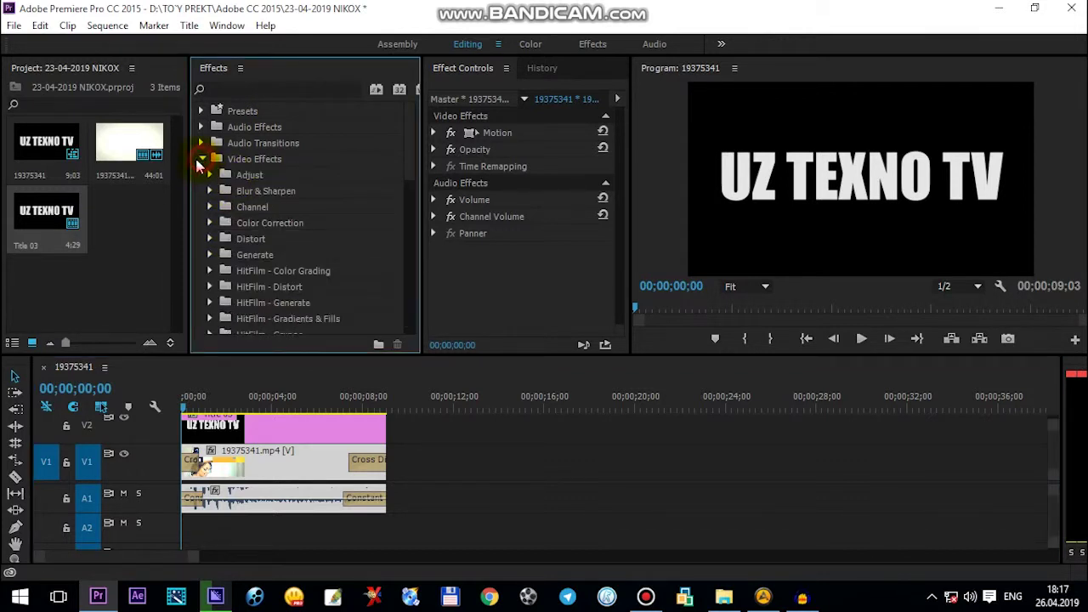
scroll(255, 281, down, 5)
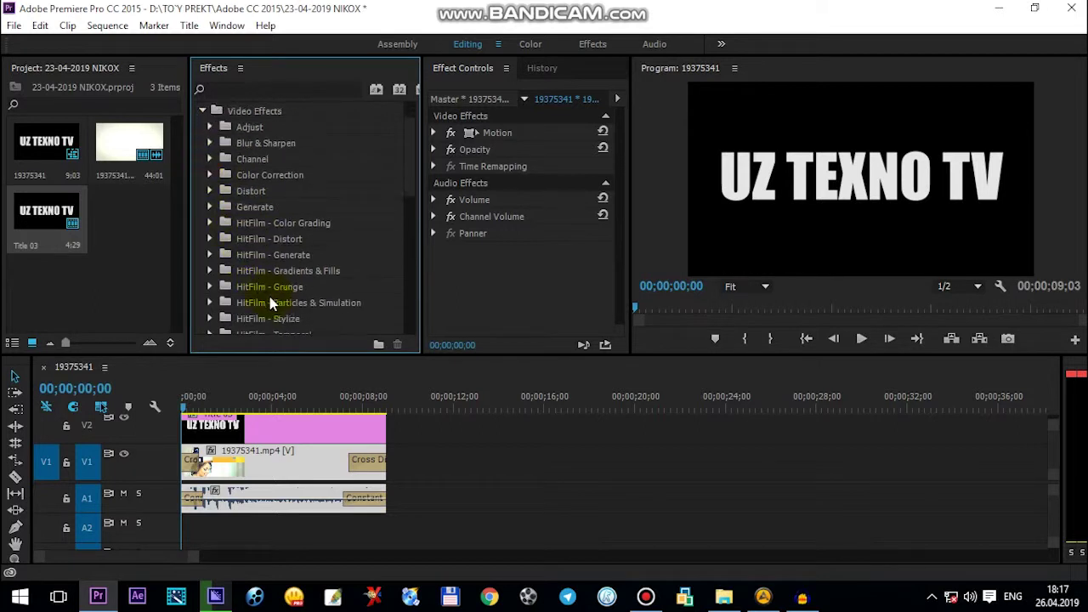
scroll(272, 303, down, 2)
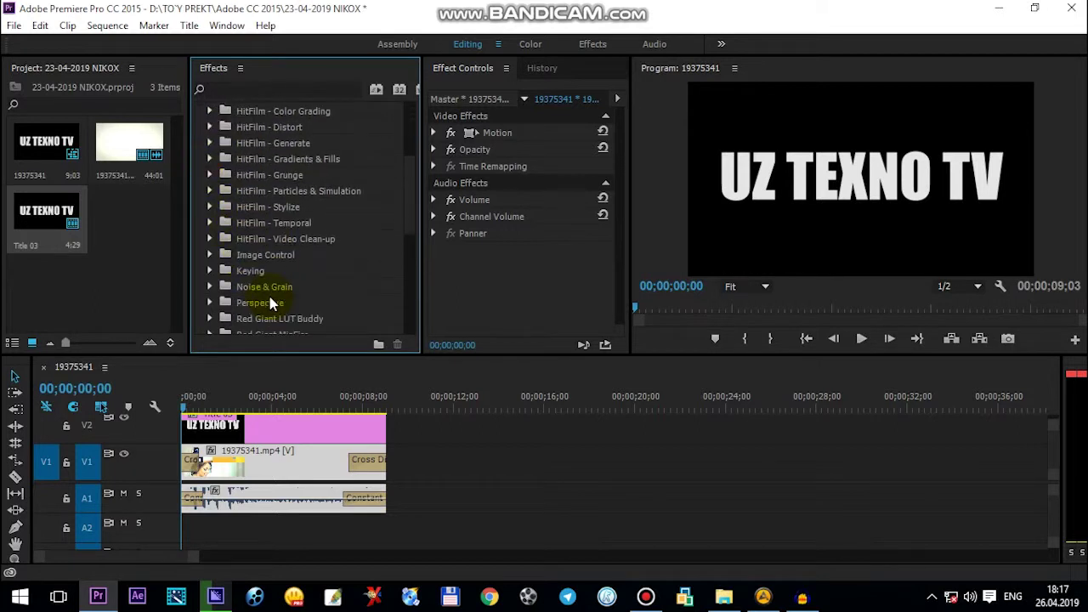
click(208, 270)
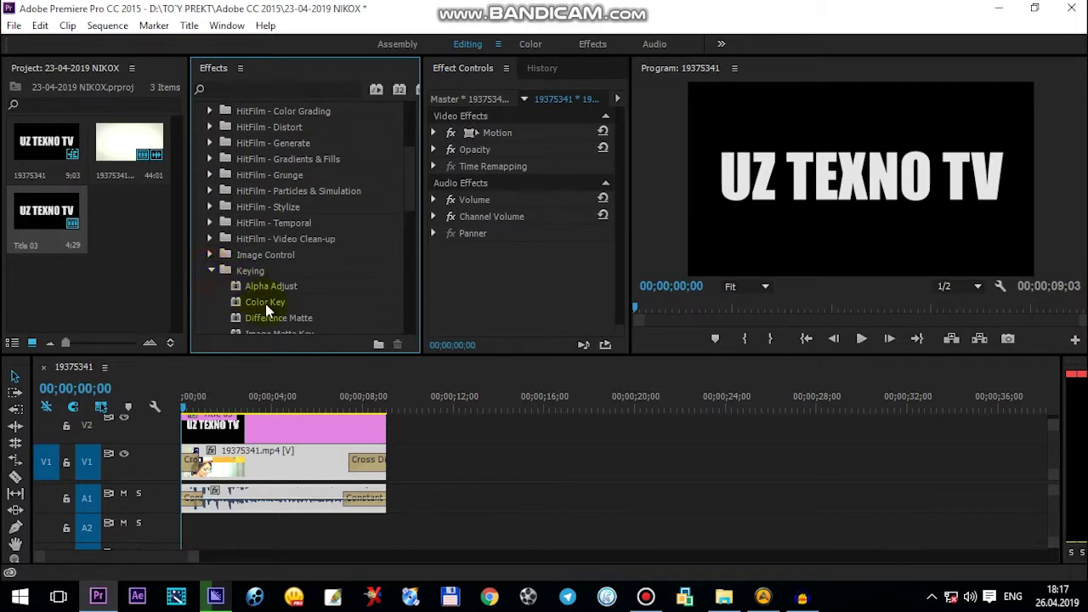
scroll(265, 304, down, 3)
drag(259, 290, 300, 460)
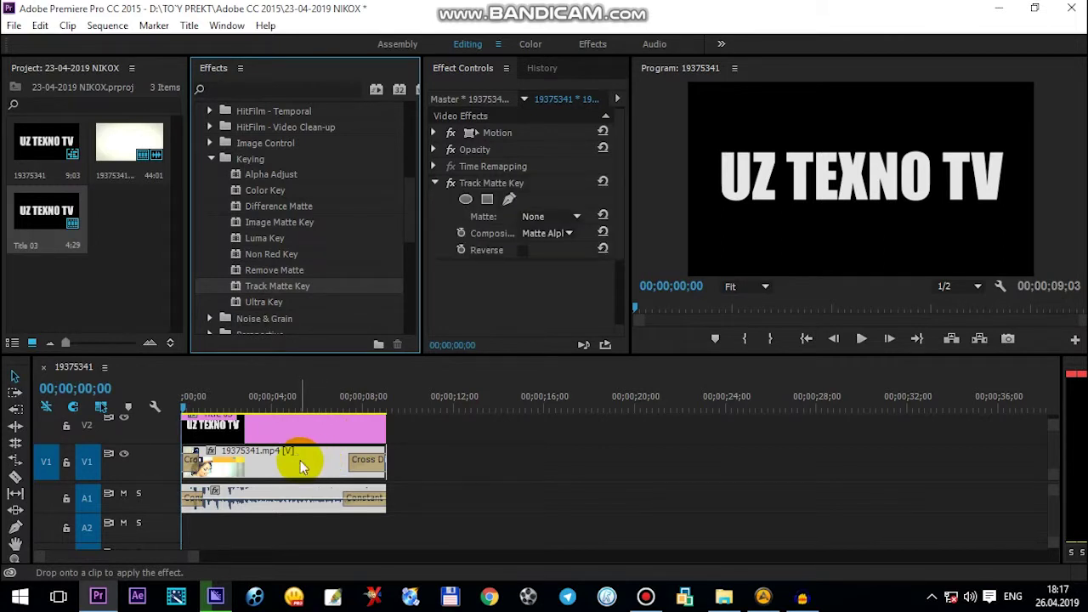
Step: Set the Track Matte Key's matte to Video 2, check the result along the timeline, and return the playhead to the start
click(550, 219)
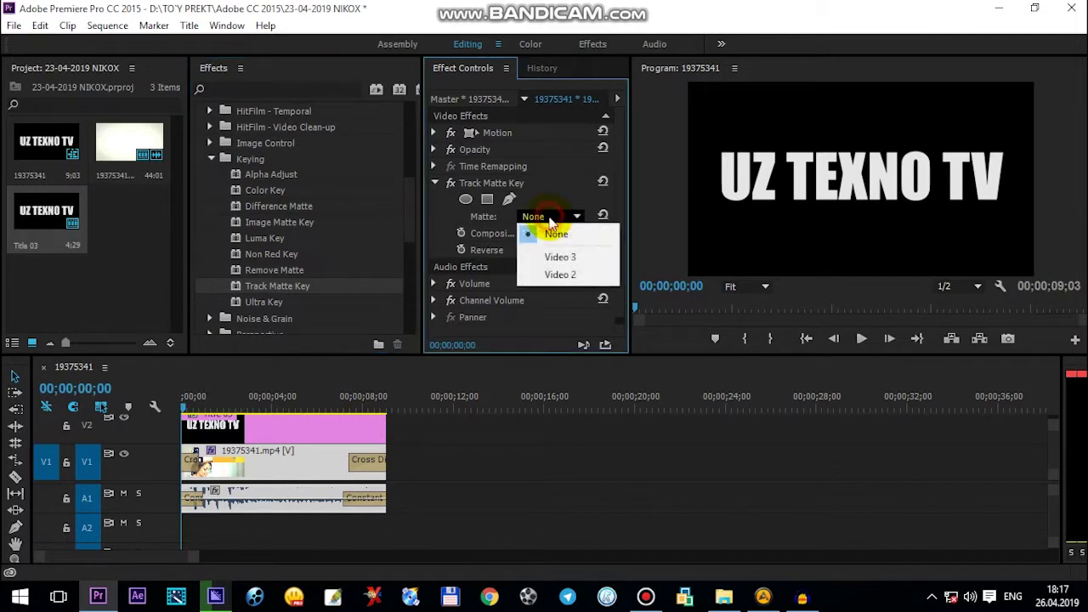
click(564, 275)
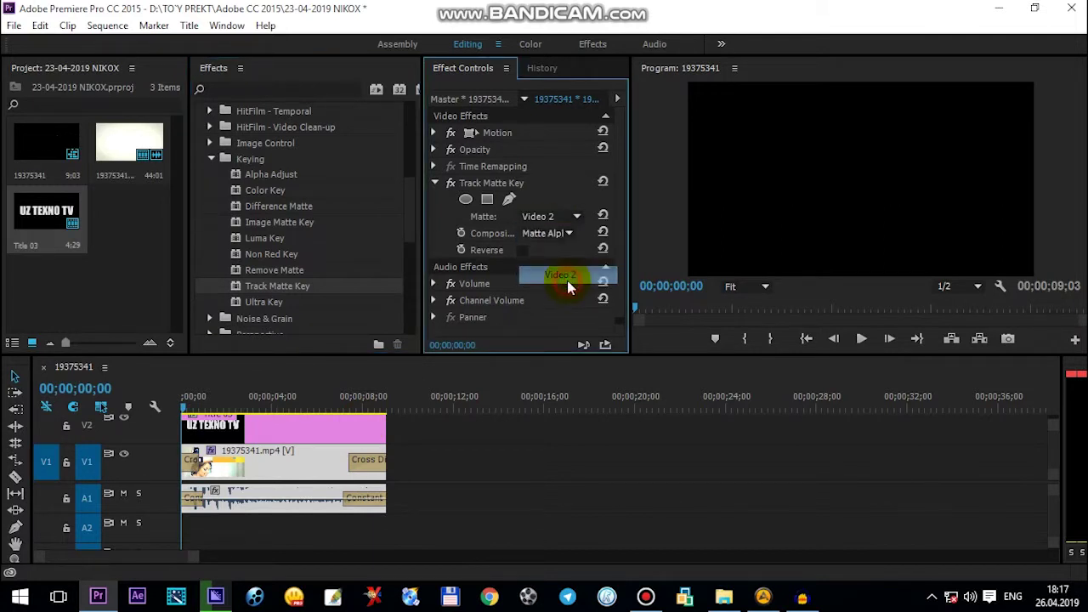
click(206, 405)
click(253, 404)
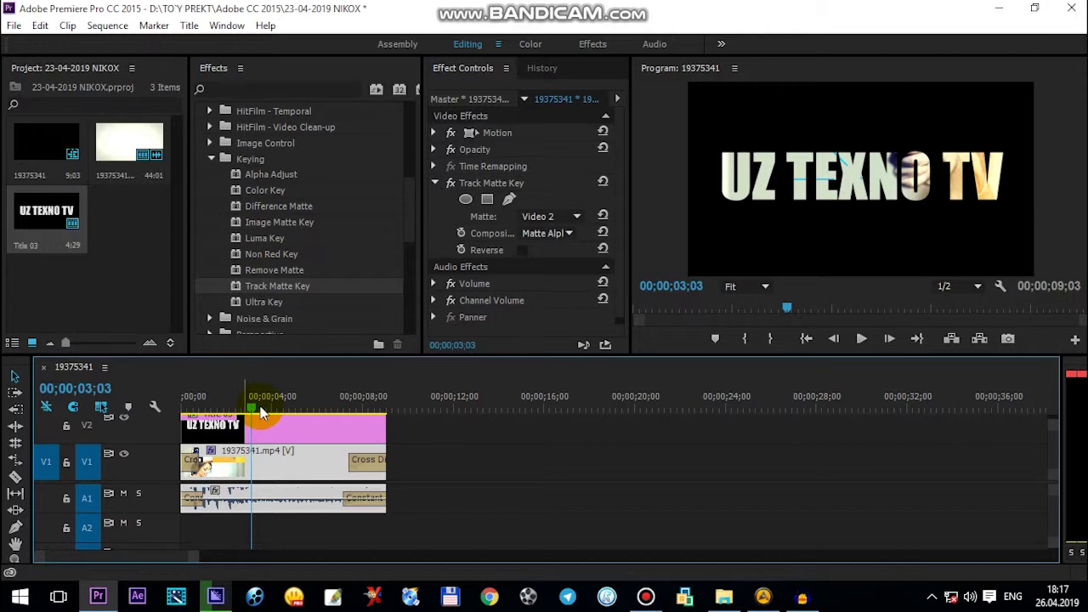
drag(253, 403, 164, 414)
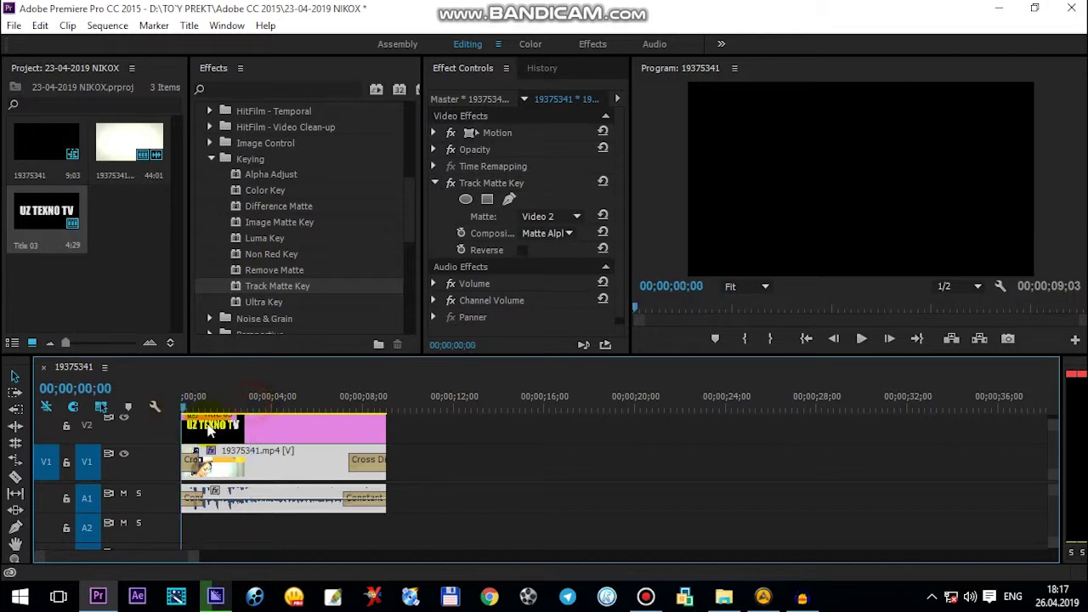
Step: Play the start of the sequence and scrub toward its end to check the video inside the title text
key(space)
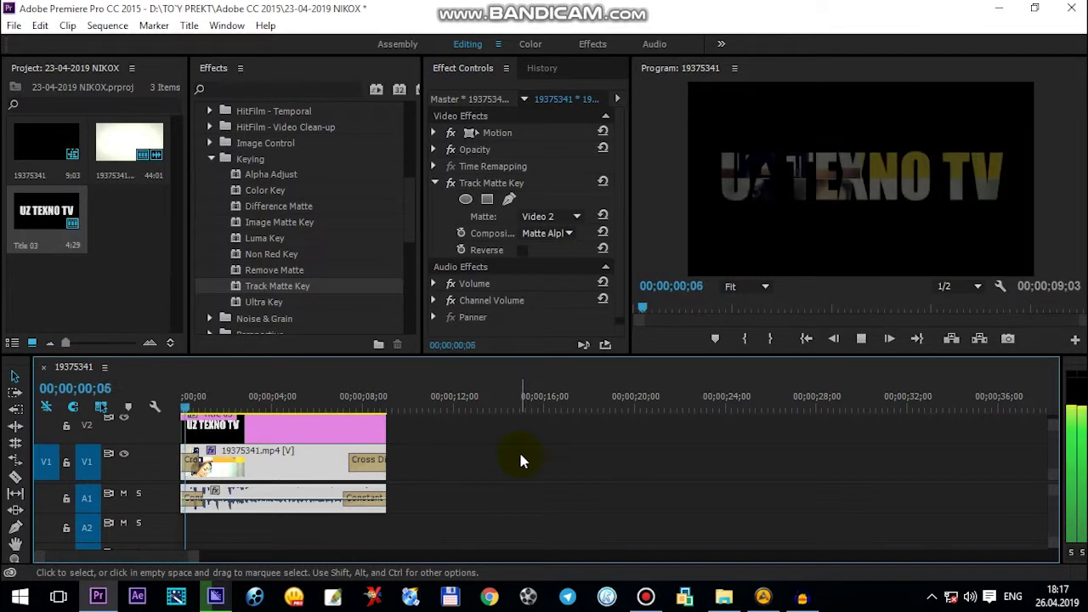
key(space)
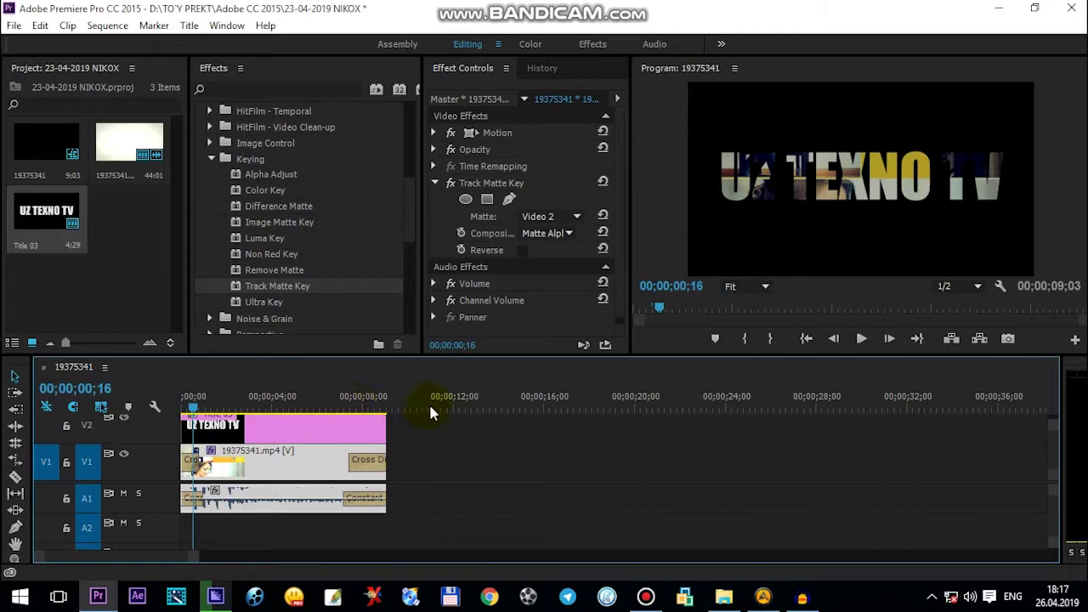
drag(273, 407, 378, 402)
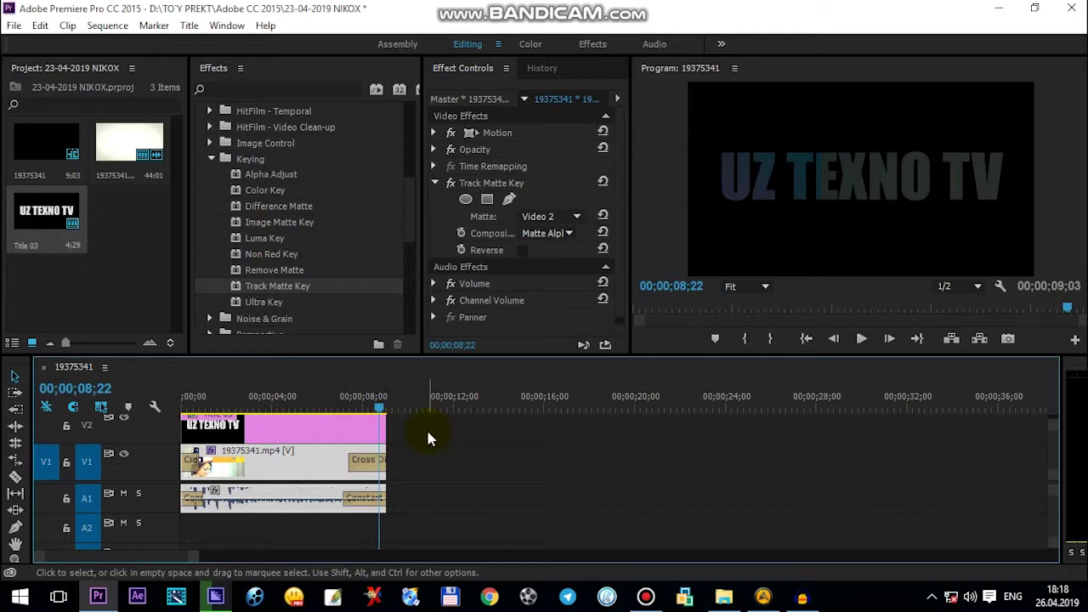
Step: Export the sequence with video and audio as 19375341.mp4 in H.264 format using the HD 720p 25 preset
key(ctrl+m)
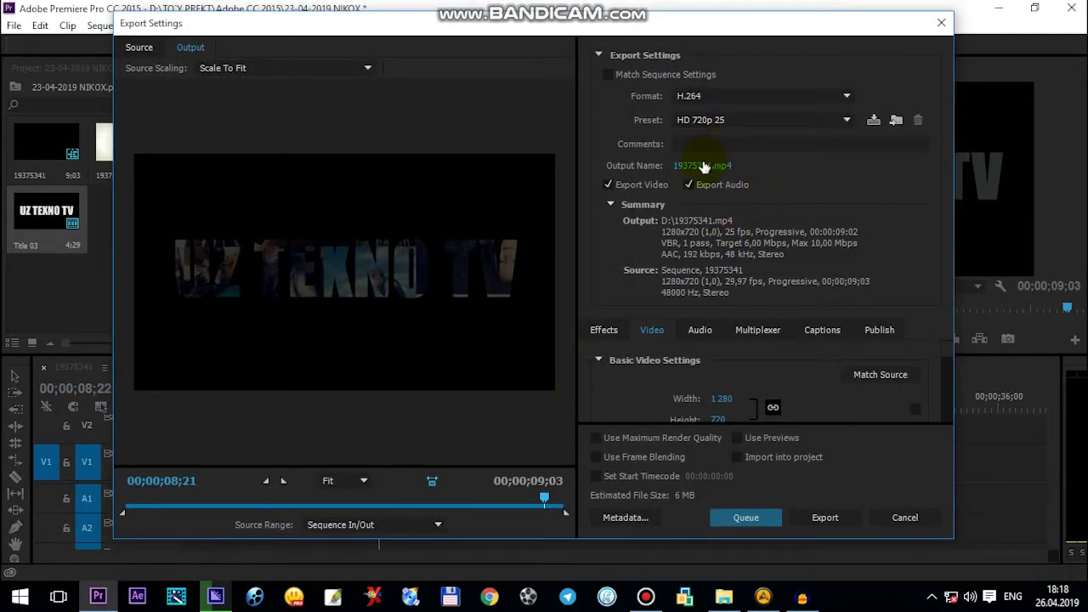
click(810, 525)
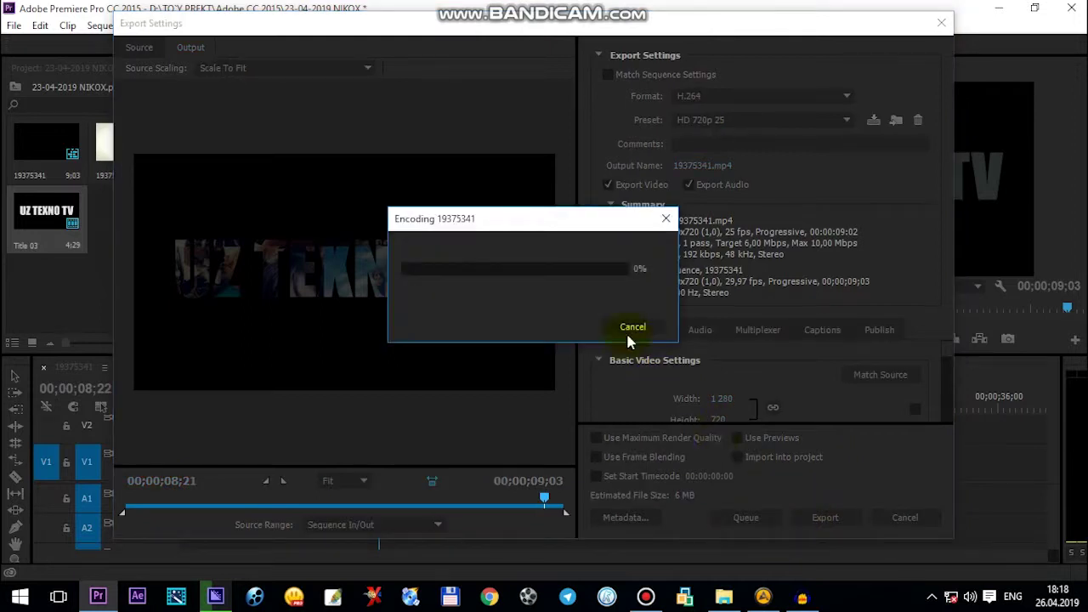
drag(567, 227, 377, 221)
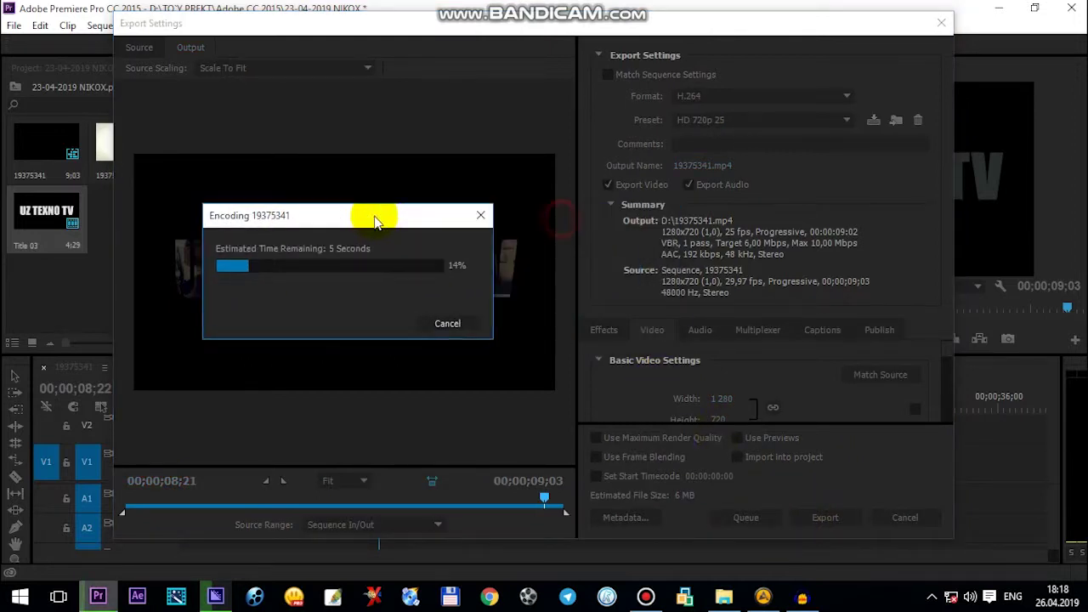